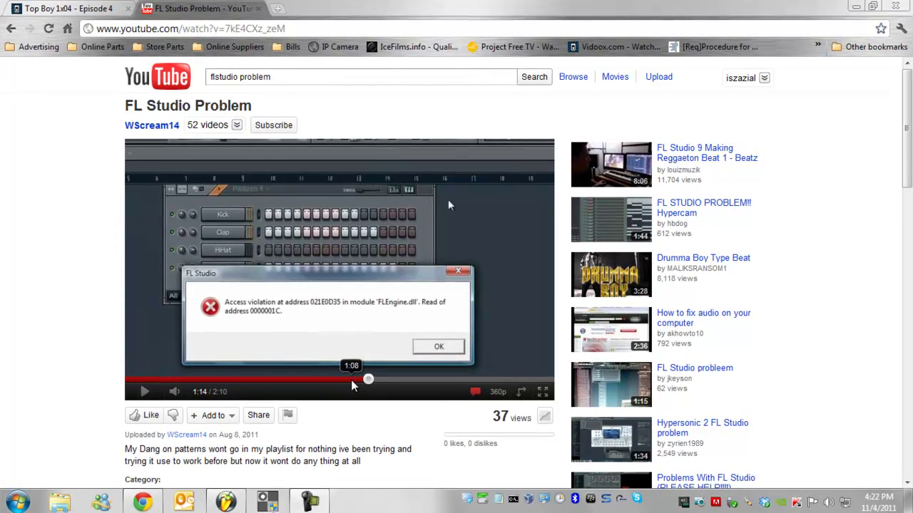
- Rewind the 'FL Studio Problem' video from 1:14 back to about 1:06
click(355, 378)
click(339, 380)
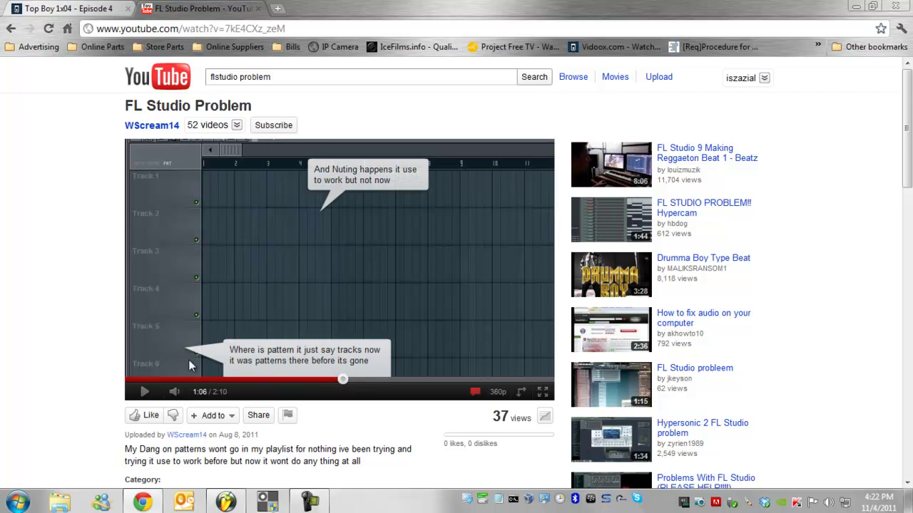
- Bring FL Studio forward, enlarge the pattern list, and flip through patterns 2, 9 and 5
click(235, 505)
click(636, 64)
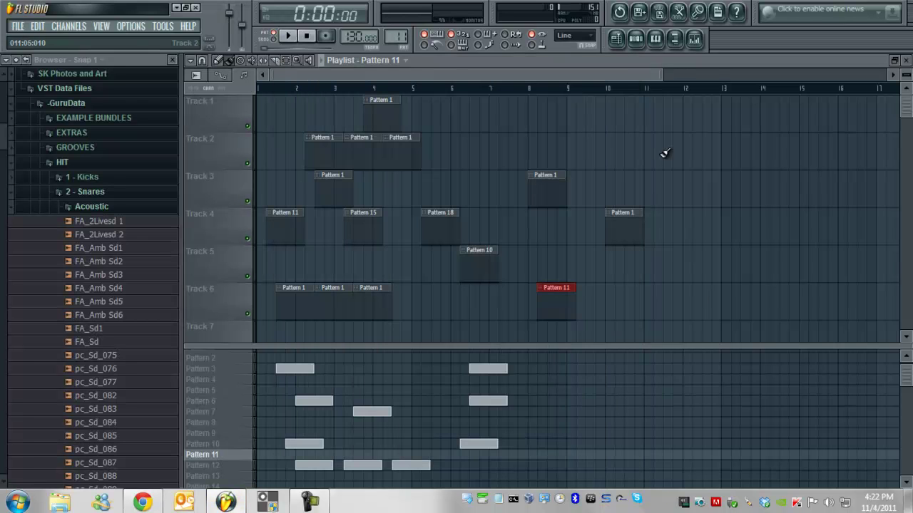
drag(768, 348, 664, 97)
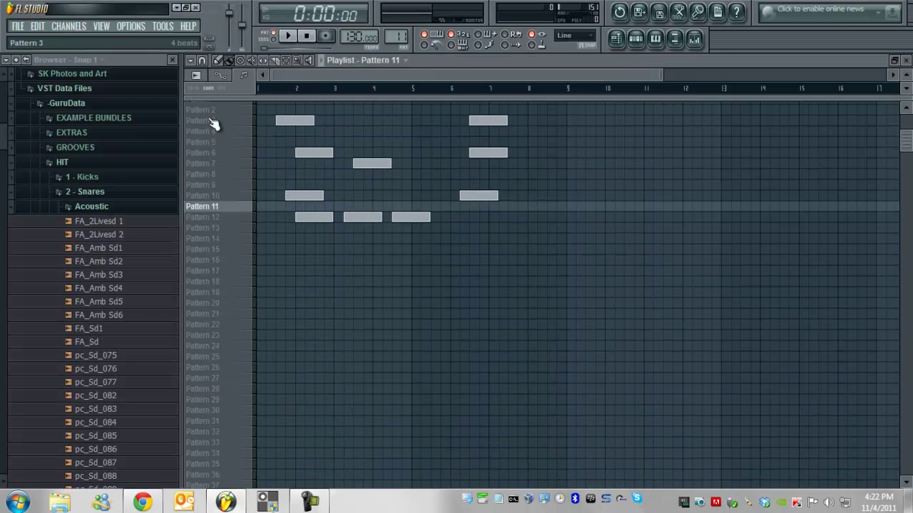
key(2)
key(9)
key(5)
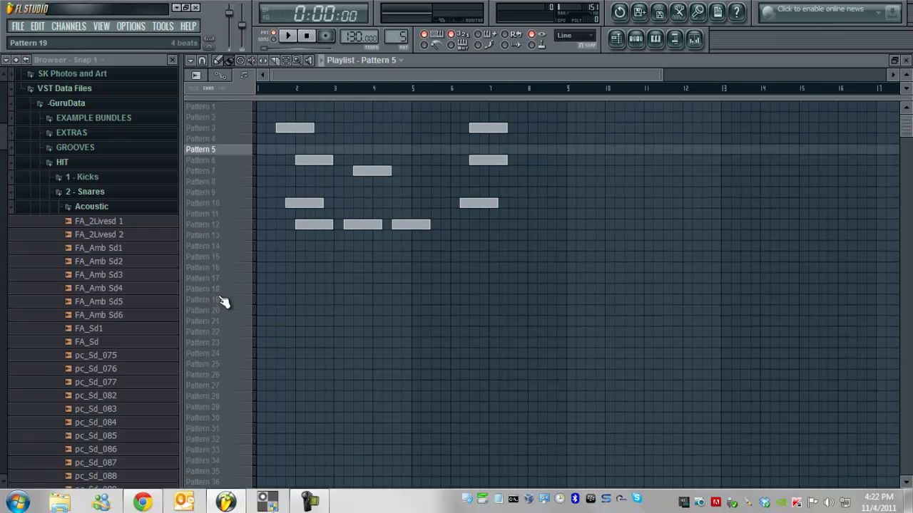
- Restore the playlist above a smaller pattern list and make Pattern 2 current
drag(347, 94, 340, 511)
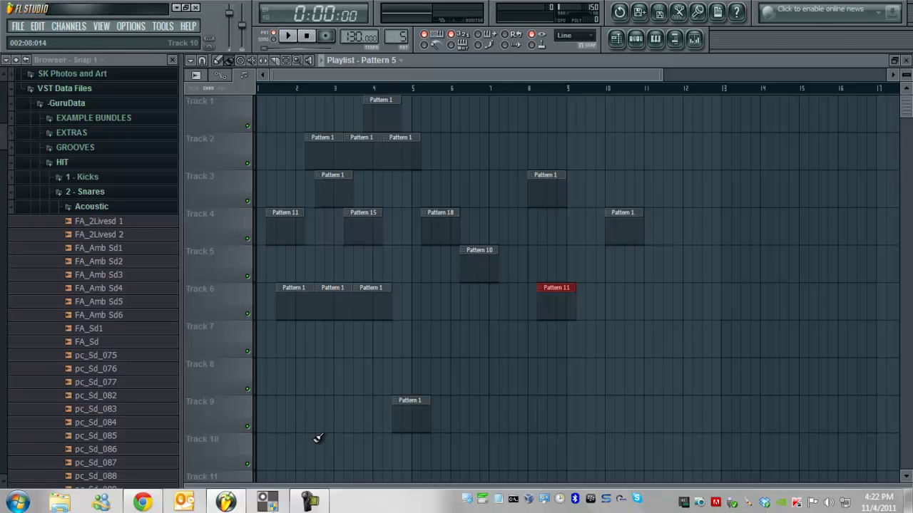
drag(346, 485, 307, 257)
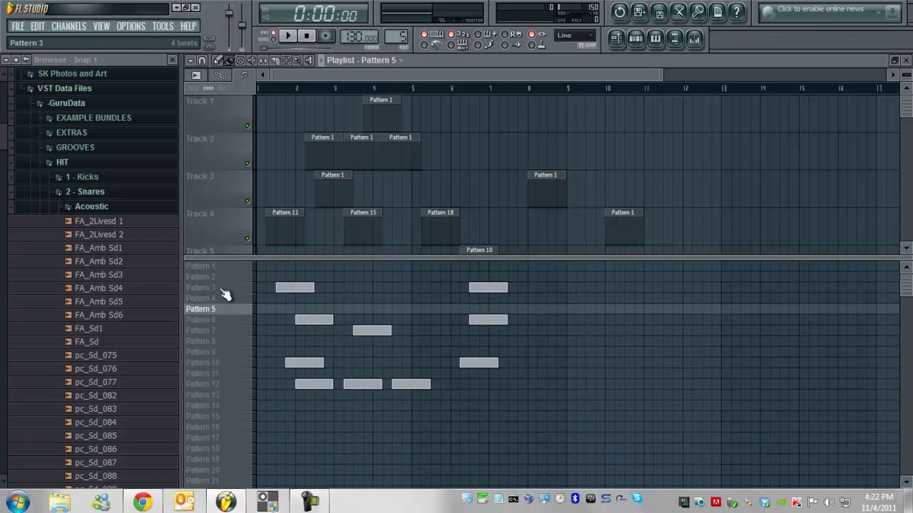
mouse_move(223, 294)
mouse_down()
mouse_move(204, 393)
mouse_move(219, 467)
mouse_move(193, 362)
mouse_move(220, 283)
mouse_up()
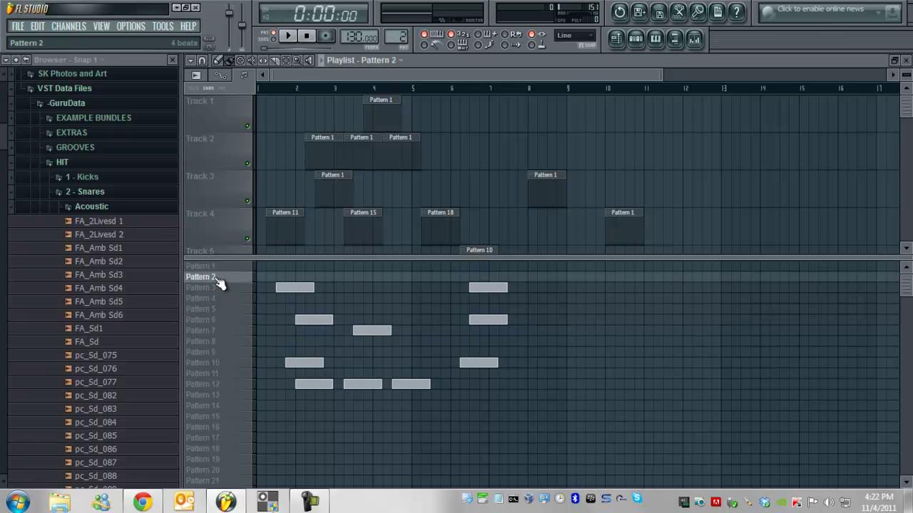
drag(255, 257, 255, 317)
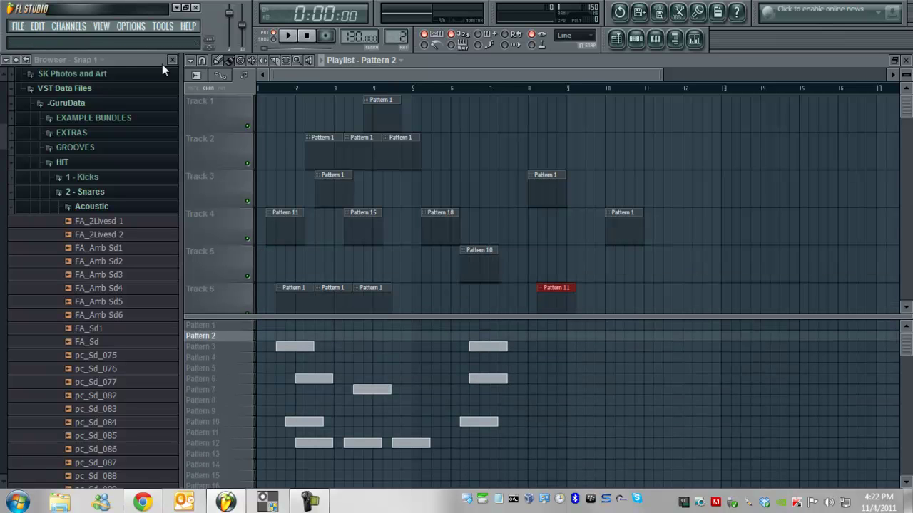
click(130, 28)
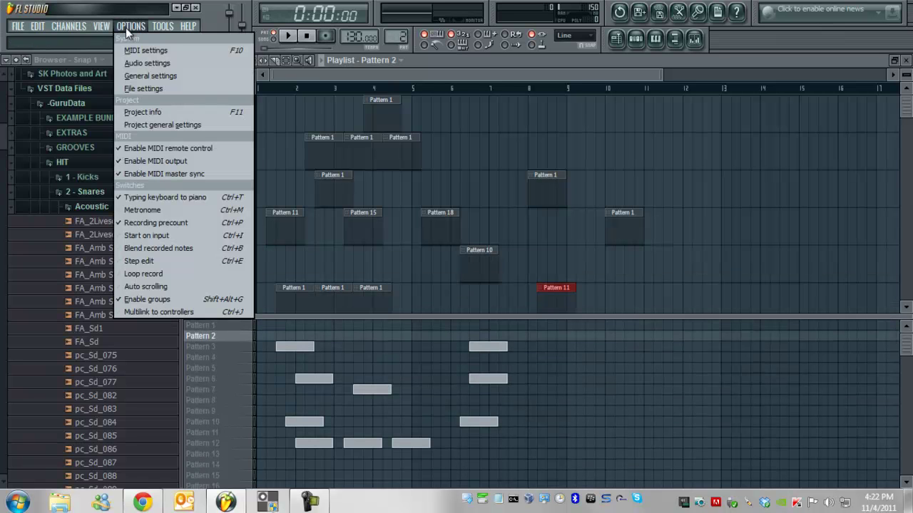
click(162, 78)
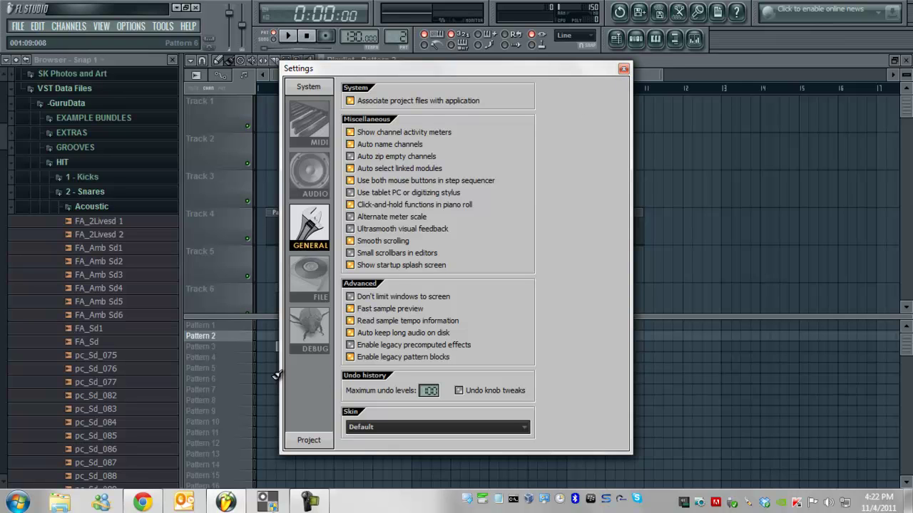
click(623, 67)
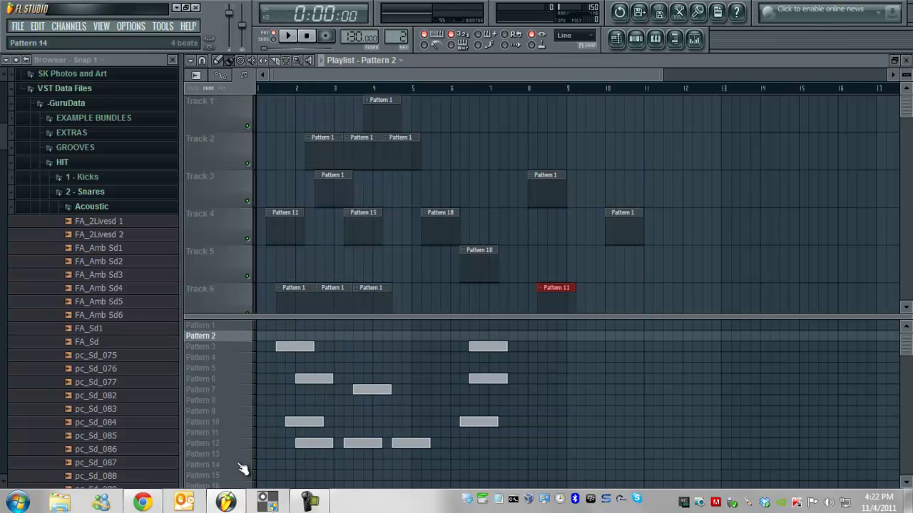
- Place Pattern 12 on Track 2 at bar 10, and Patterns 4 and 1 on Track 1
drag(371, 319, 392, 343)
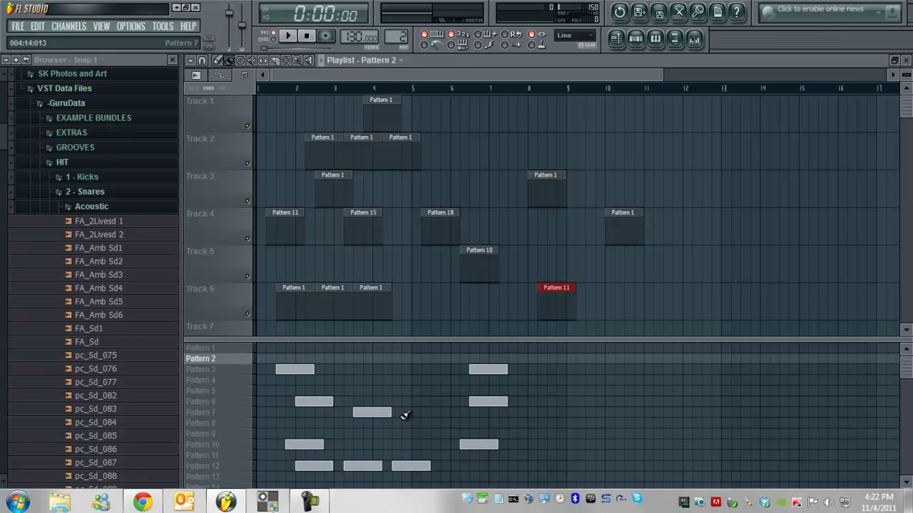
click(236, 468)
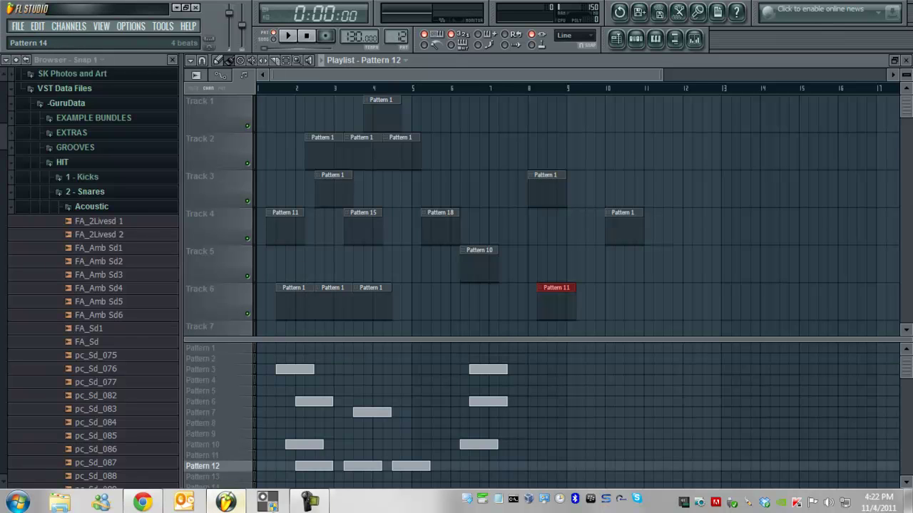
click(629, 152)
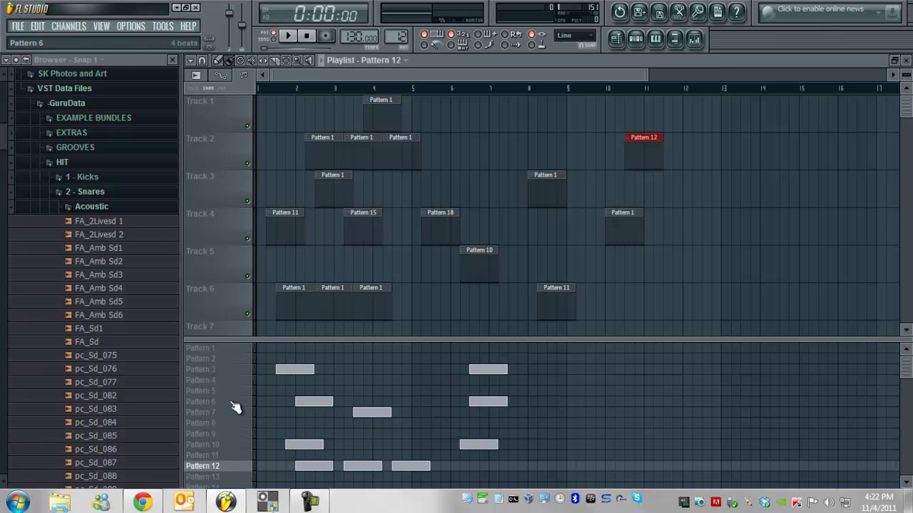
click(230, 381)
click(540, 117)
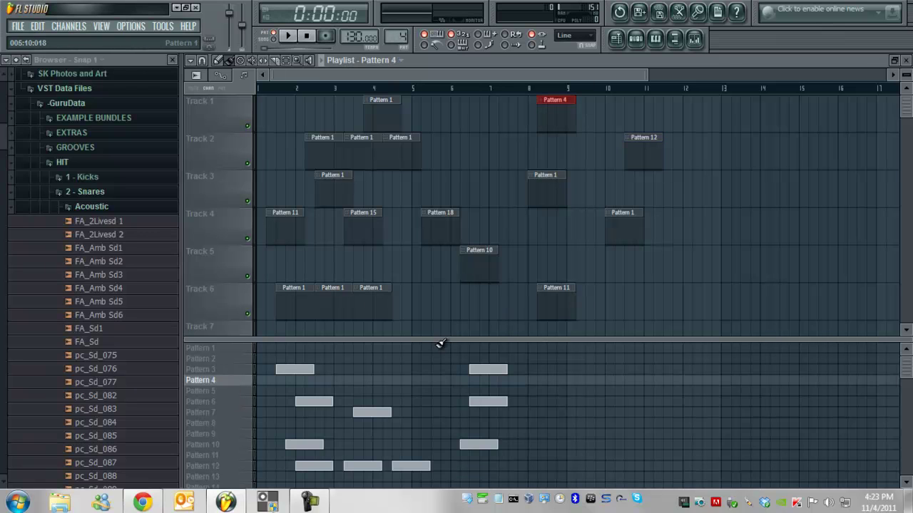
click(223, 349)
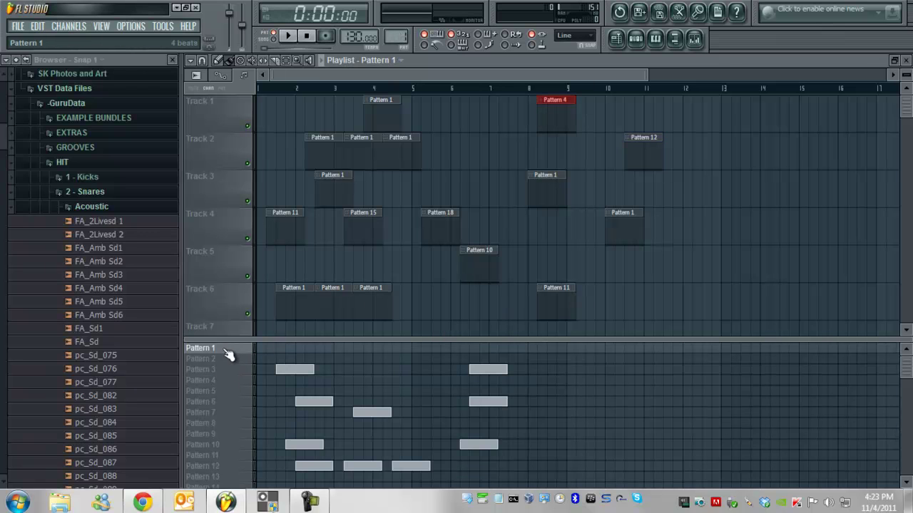
click(465, 119)
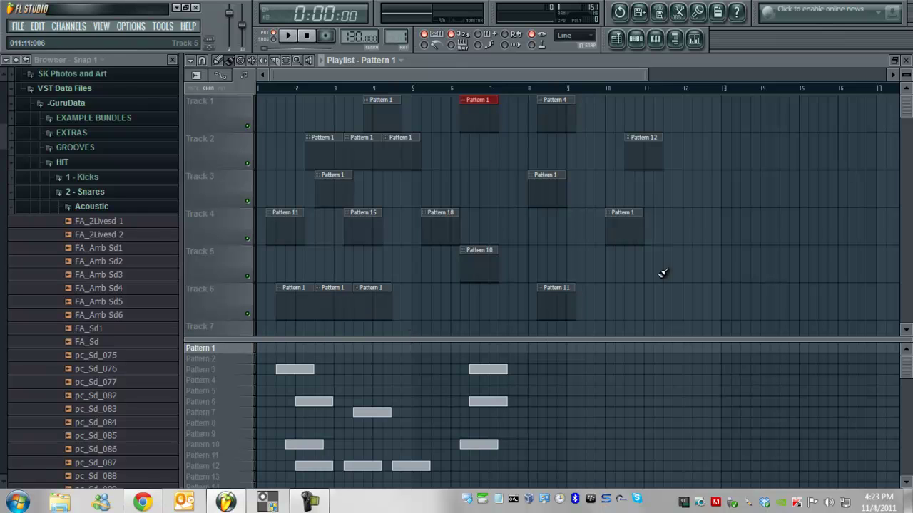
- Select and delete every playlist clip, then hide the pattern list
key(ctrl+a)
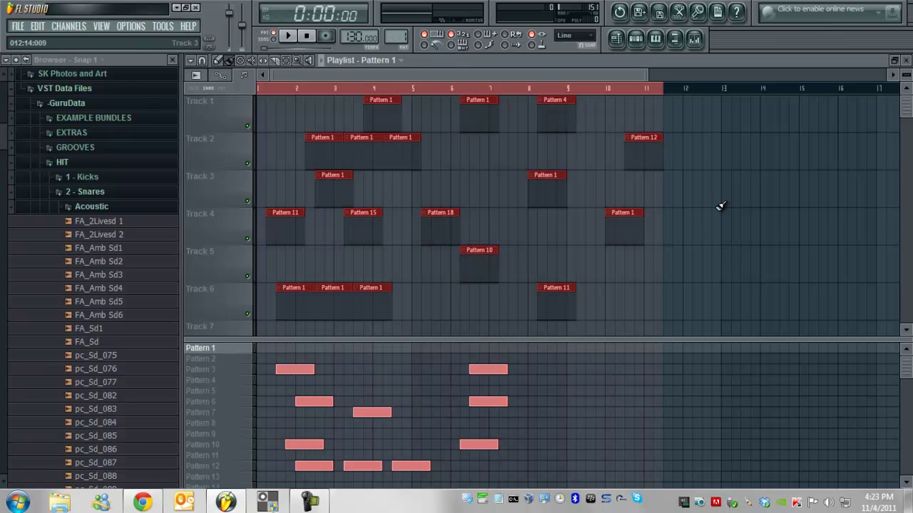
key(Delete)
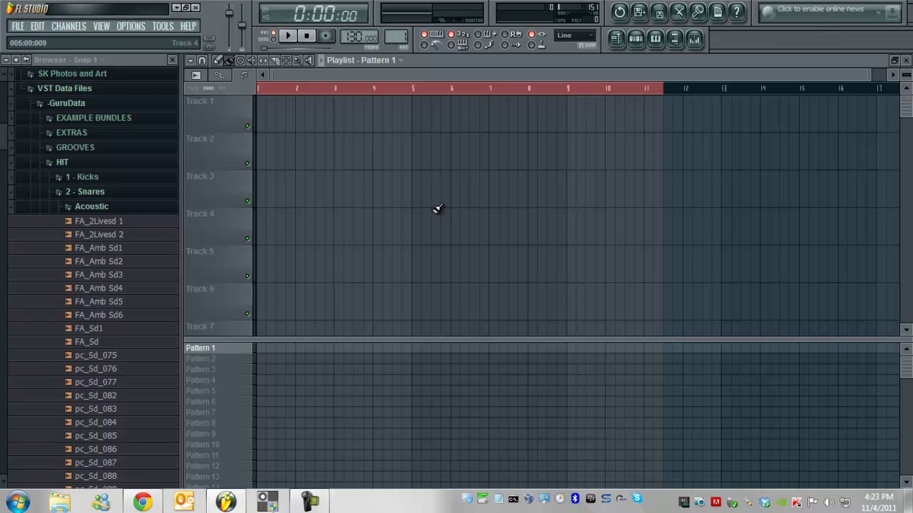
drag(291, 340, 330, 478)
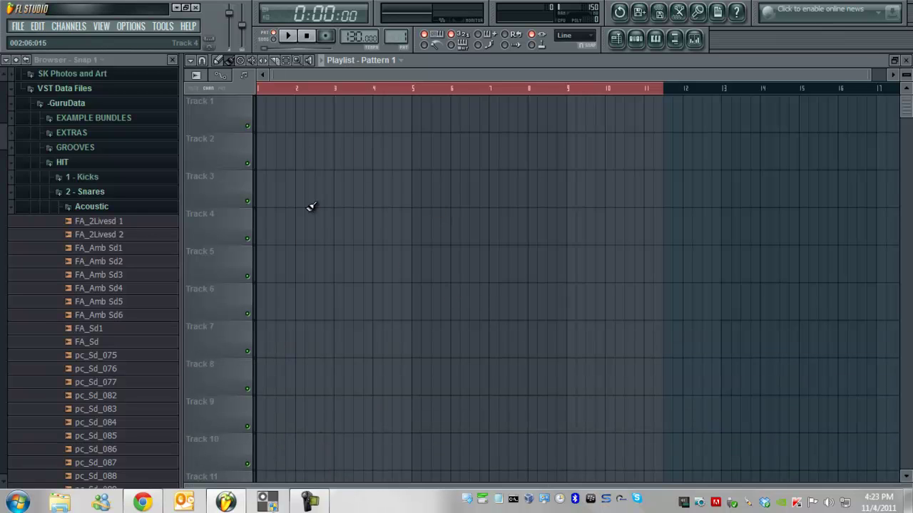
- Open Options > Audio settings and bring up the Saffire 1394 ASIO panel
click(131, 26)
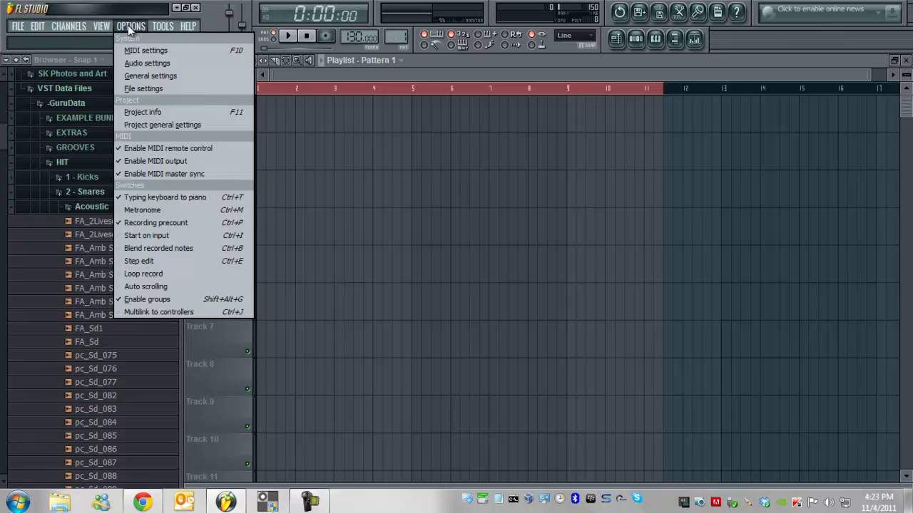
click(154, 63)
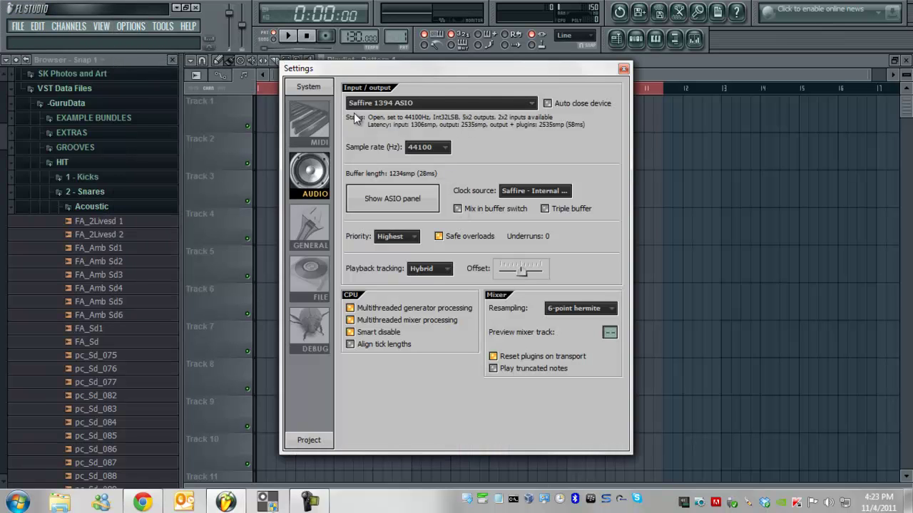
click(400, 204)
- Keep the ASIO buffer at 28.0 ms and the FireWire buffer at 14.0 ms
click(518, 202)
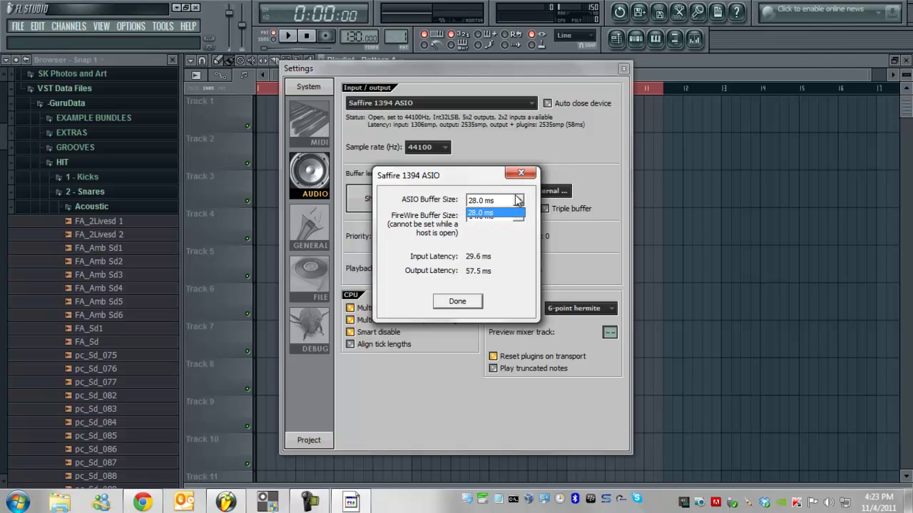
click(520, 202)
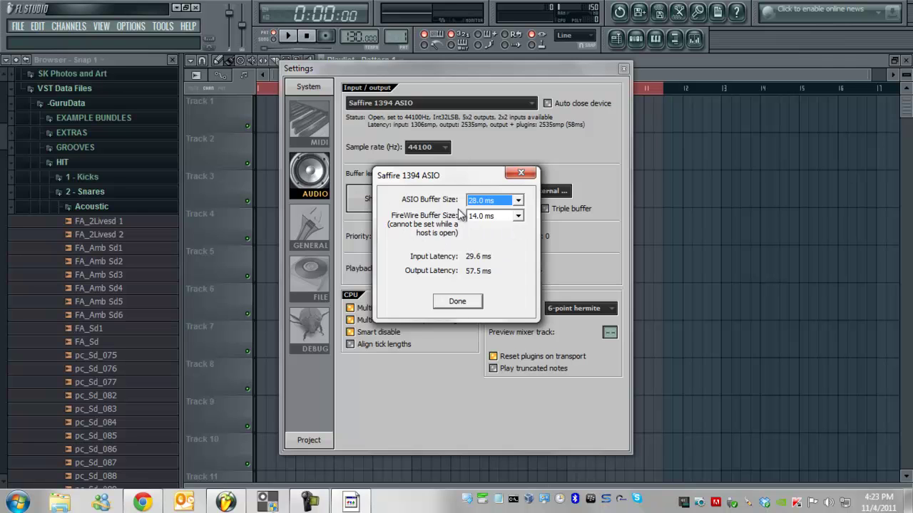
click(512, 219)
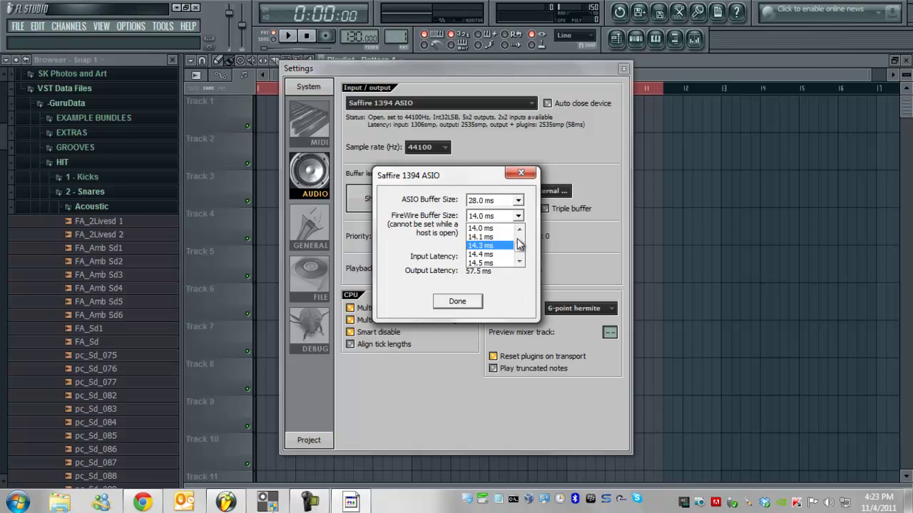
scroll(520, 248, down, 18)
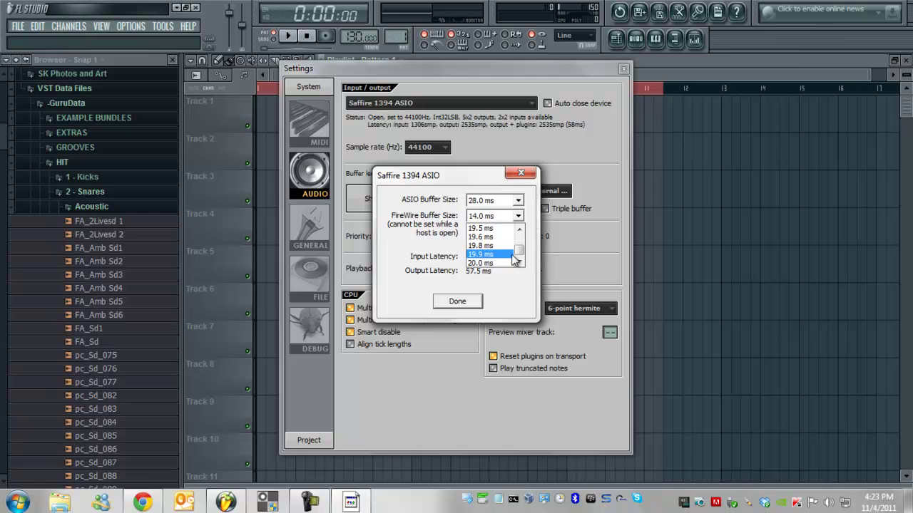
click(519, 216)
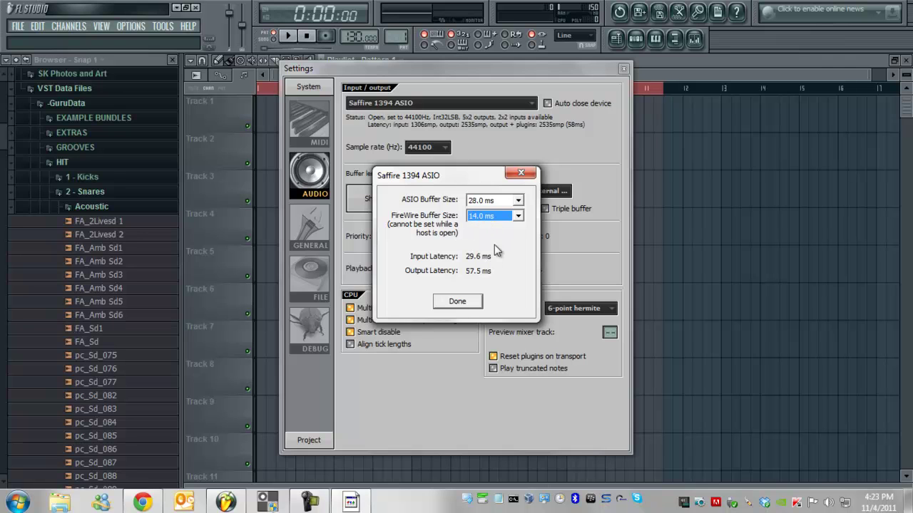
- Close the ASIO panel and switch the audio device to Primary Sound Driver
click(458, 301)
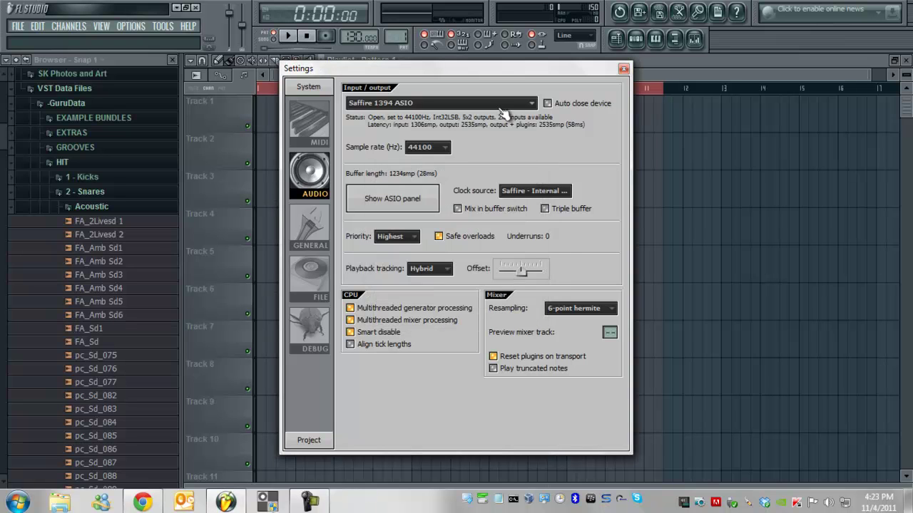
click(499, 104)
click(484, 129)
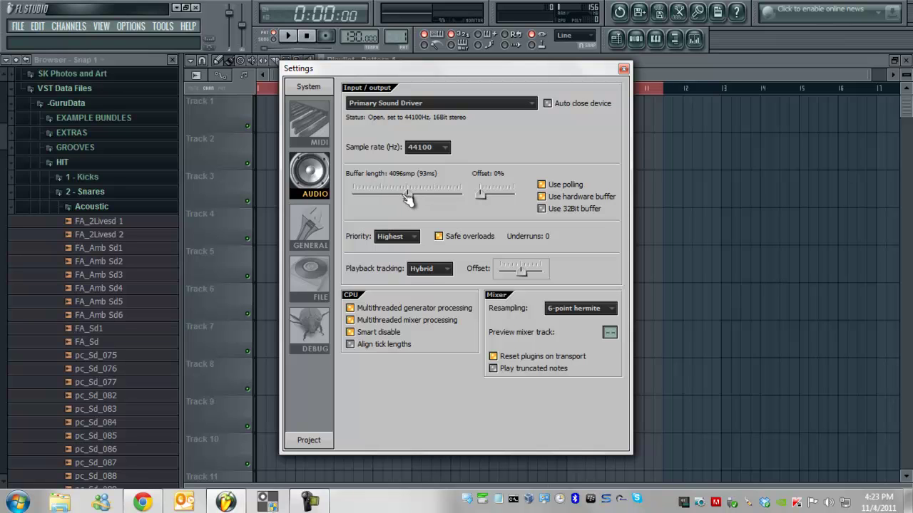
- Adjust the buffer length slider, ending at 4048smp (92 ms)
drag(413, 203, 386, 205)
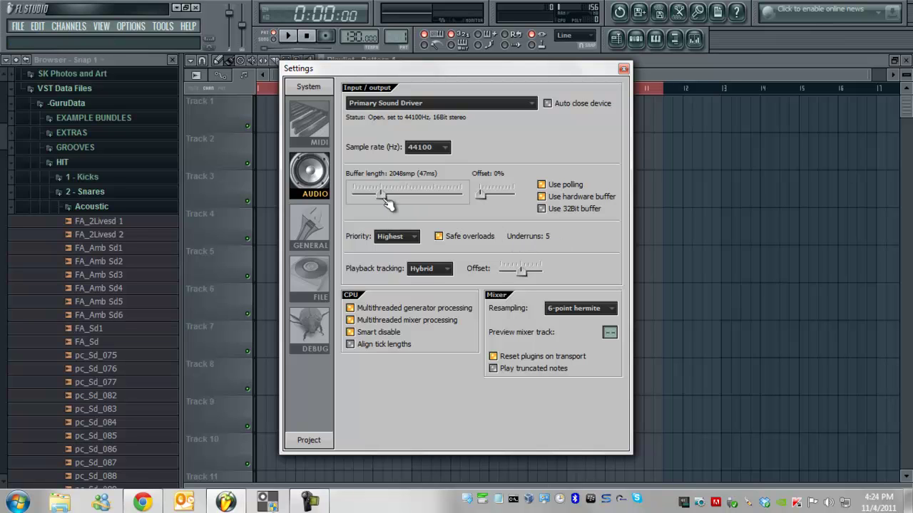
drag(382, 195, 353, 206)
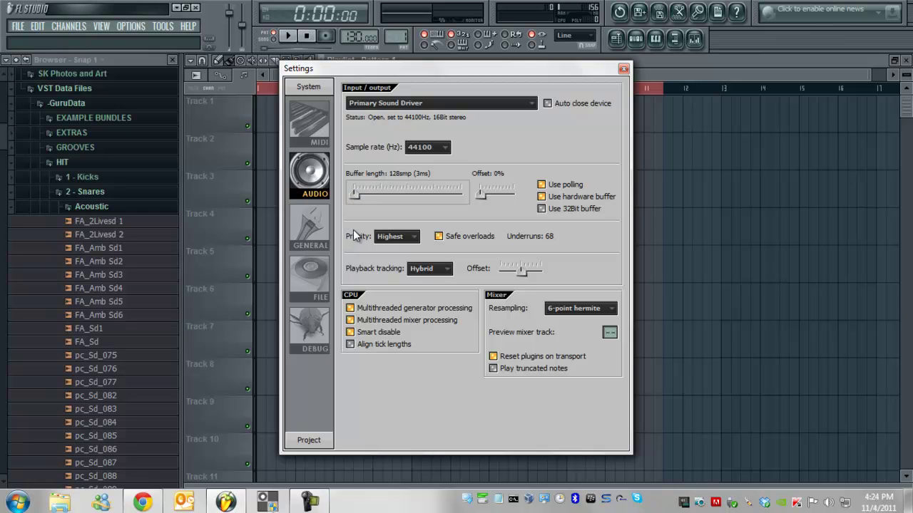
drag(361, 203, 418, 200)
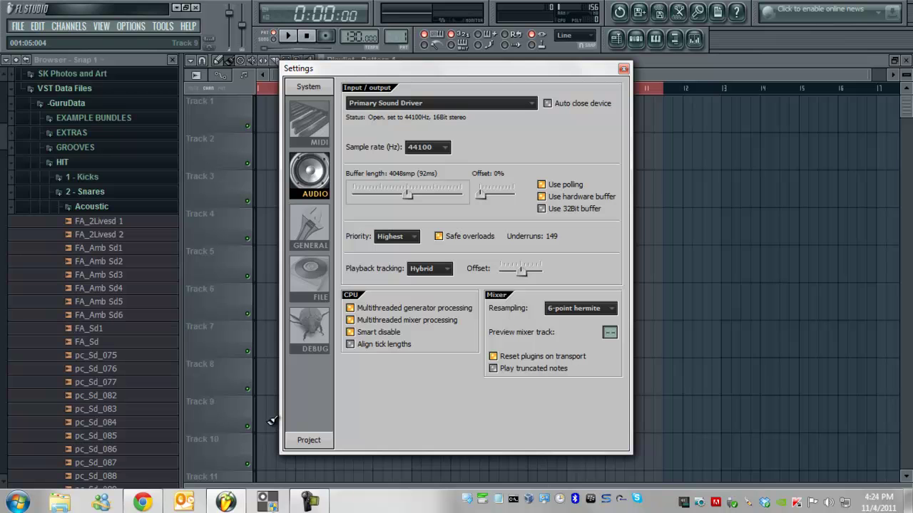
right_click(357, 500)
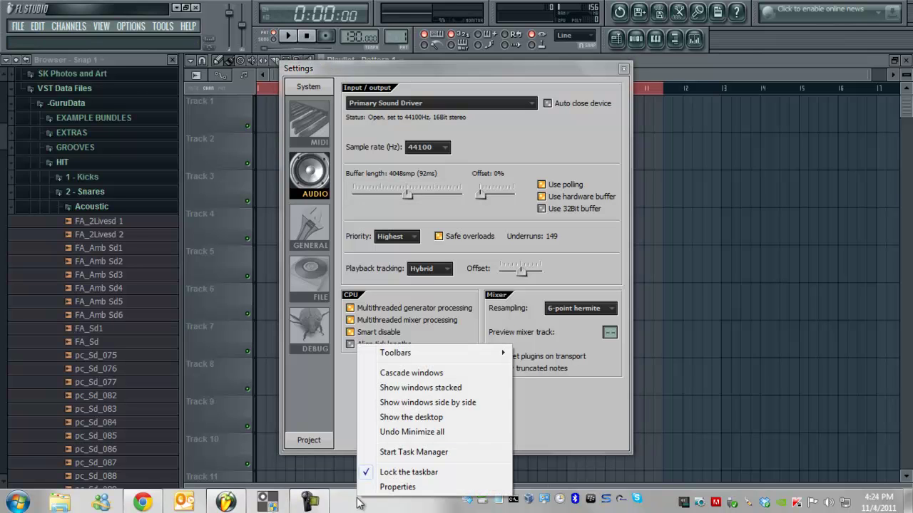
click(421, 453)
click(590, 114)
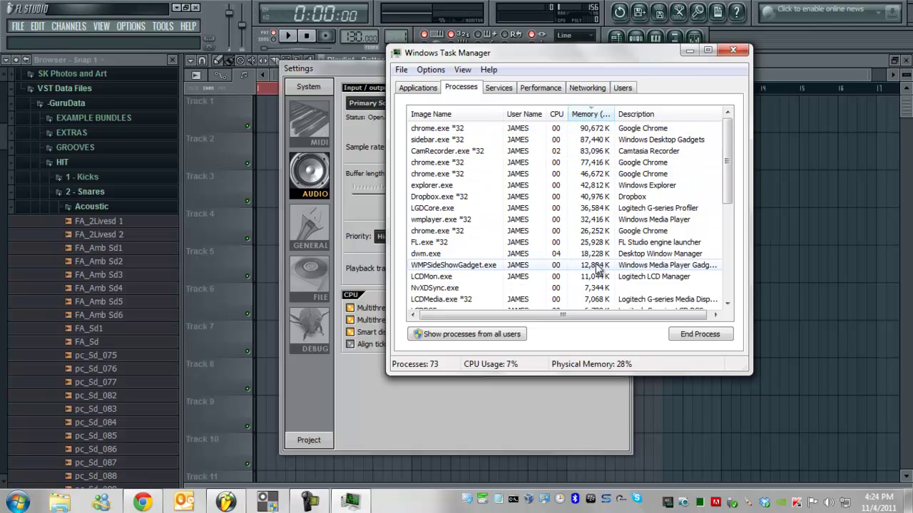
scroll(607, 223, down, 5)
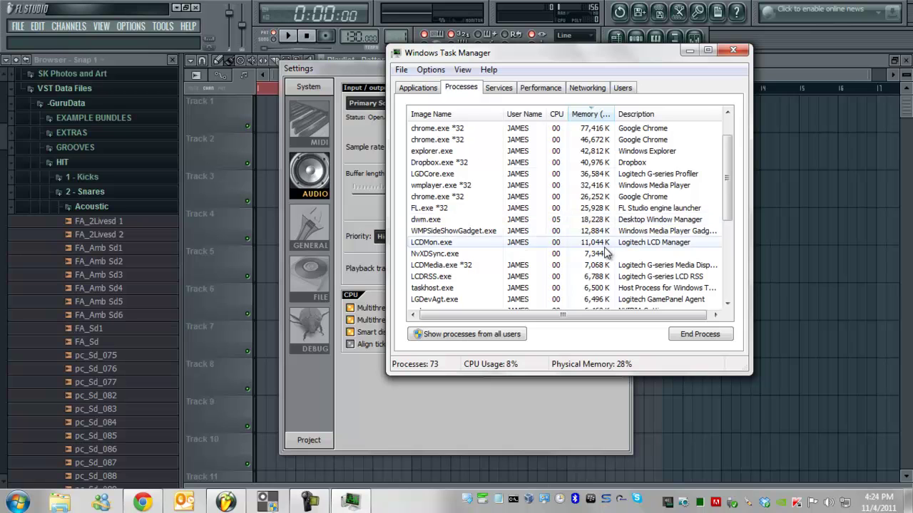
scroll(605, 238, up, 5)
scroll(604, 243, down, 7)
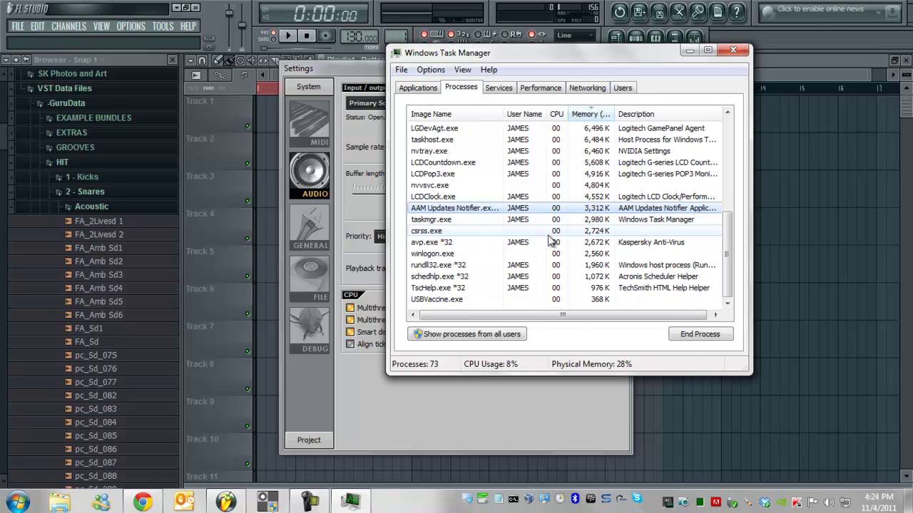
- Close Task Manager and dismiss the Start menu search without launching anything
click(732, 49)
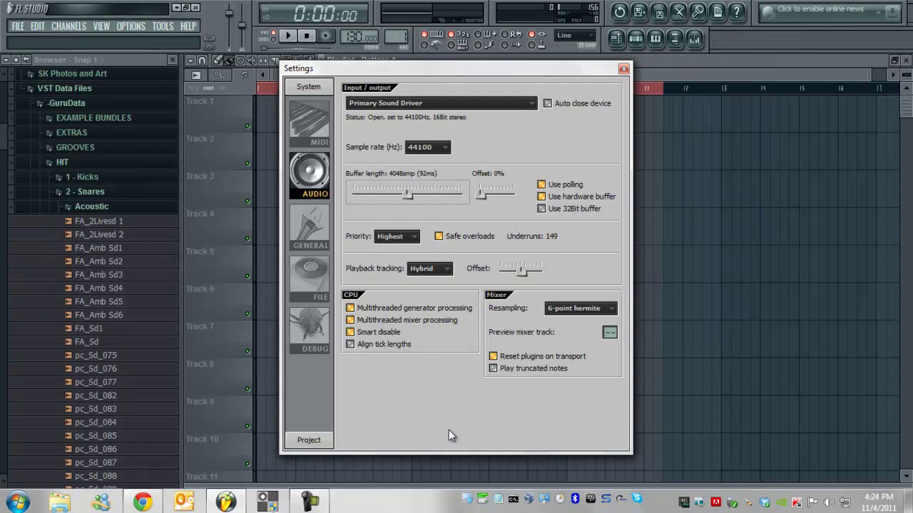
click(14, 505)
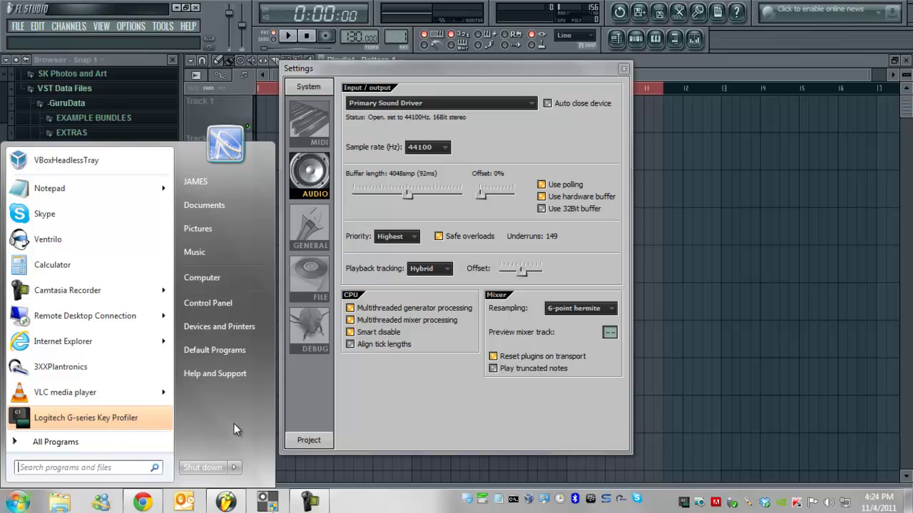
click(71, 467)
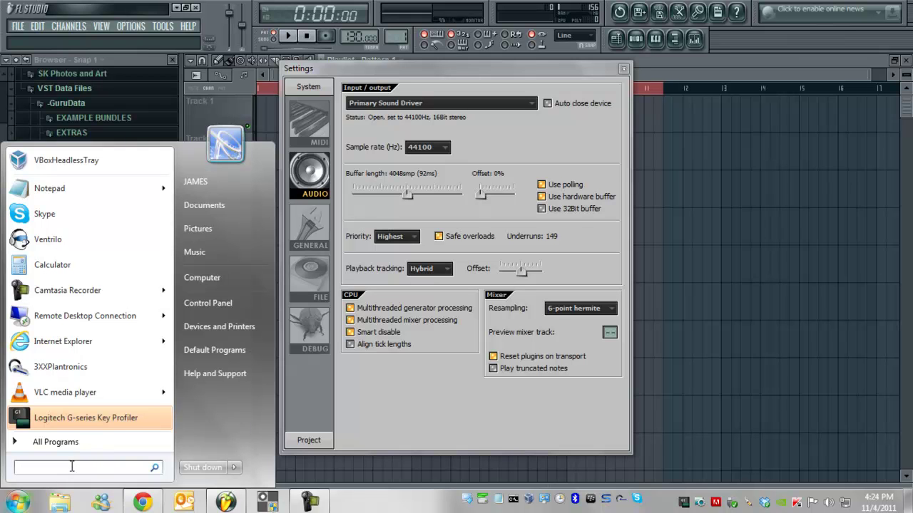
click(444, 441)
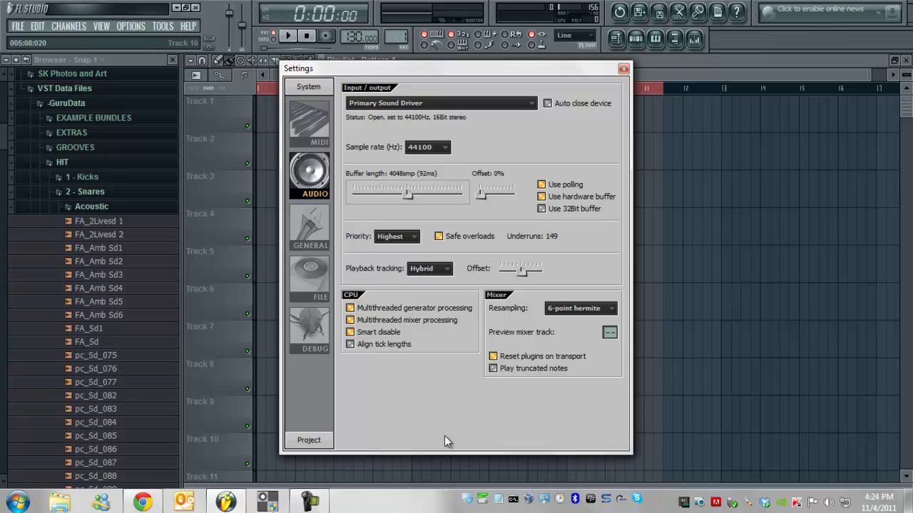
- Open Run with Win+R, centre it, and enter msconfig
key(super+r)
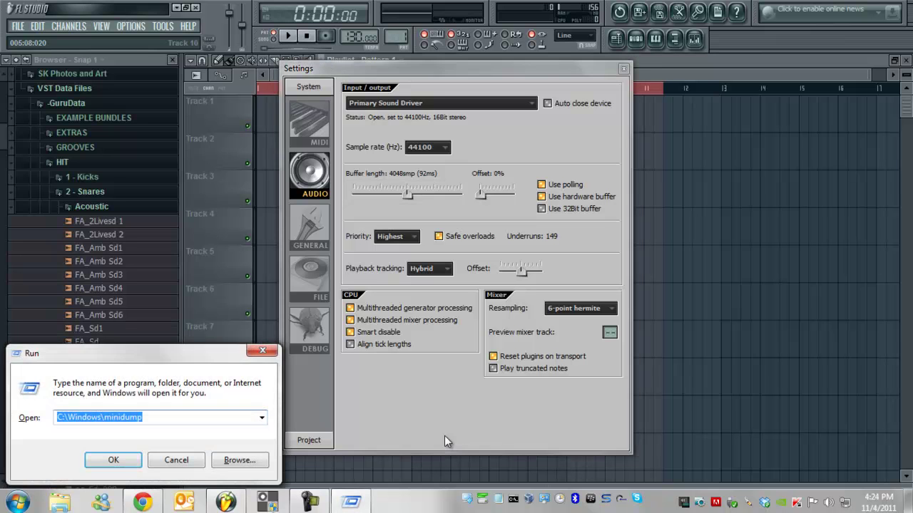
drag(182, 354, 665, 182)
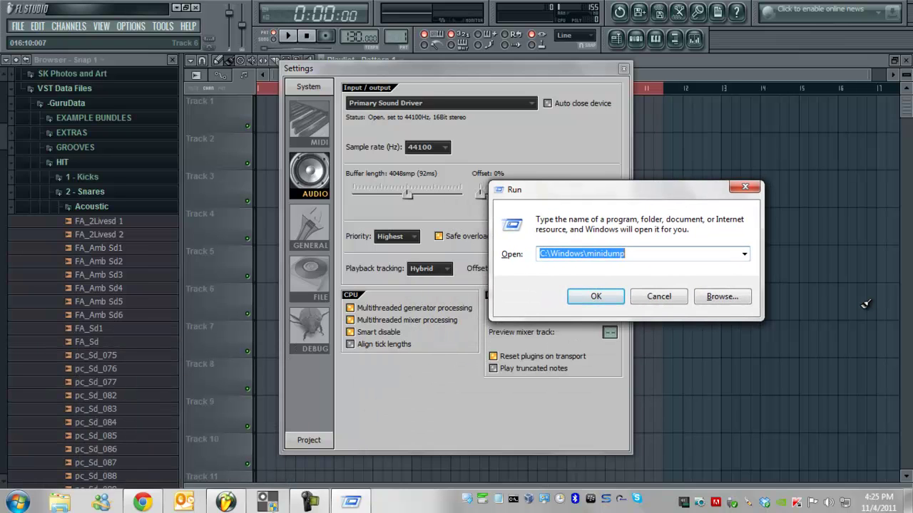
text(msconfig)
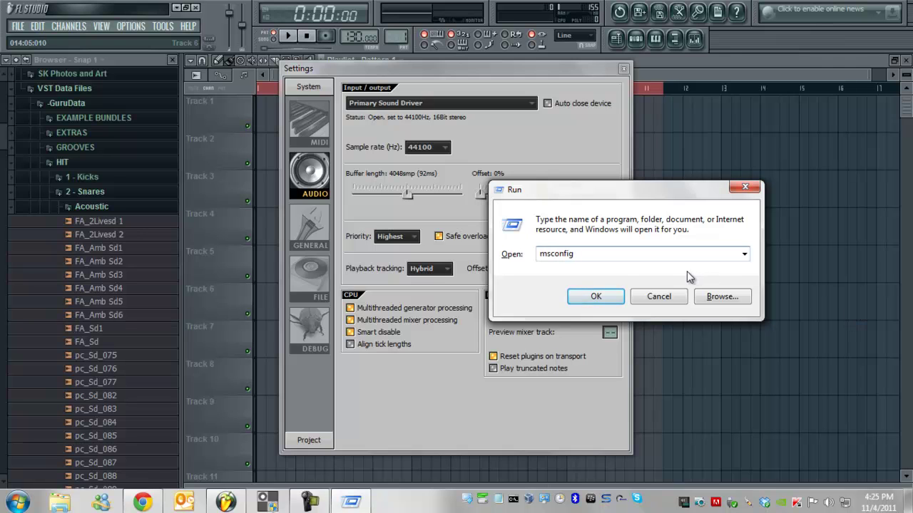
- Launch msconfig and scroll its Startup list to the disabled Skype and WinAutomation entries
click(597, 297)
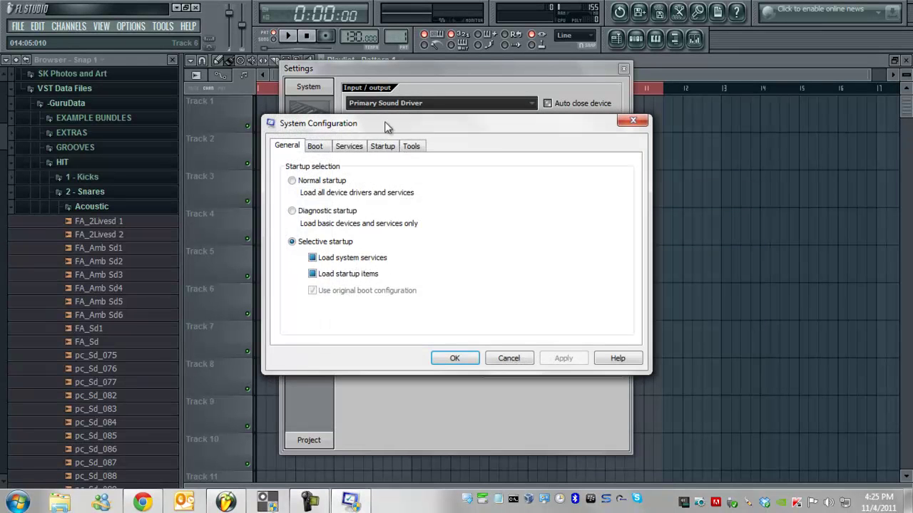
click(382, 146)
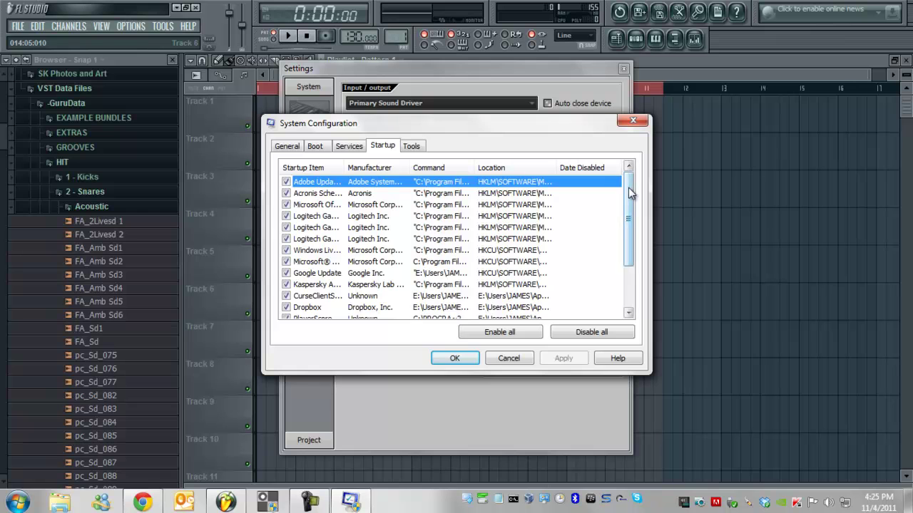
drag(628, 188, 628, 227)
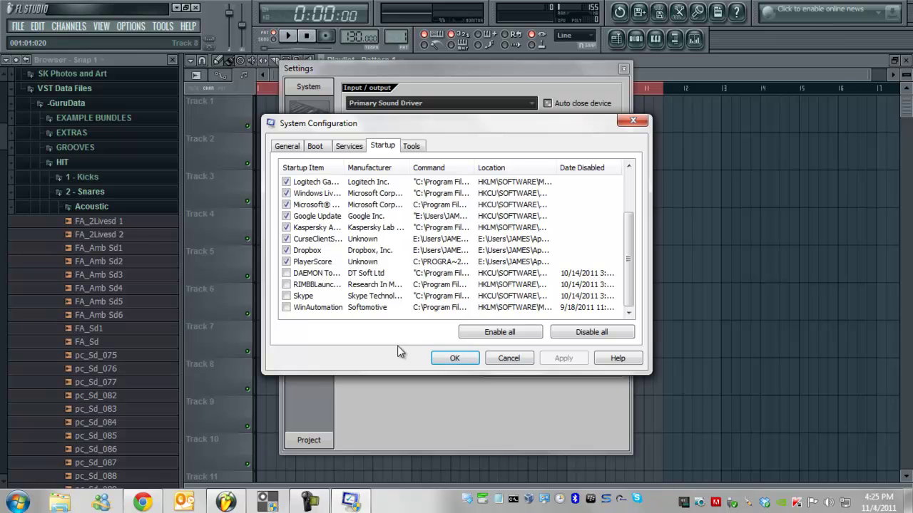
- Cancel System Configuration without changes and close FL Studio's audio Settings window
click(515, 363)
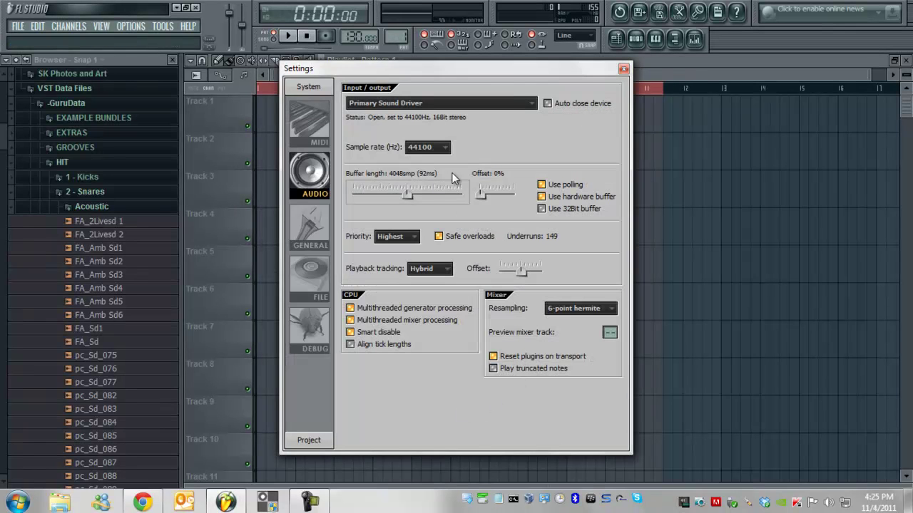
click(624, 68)
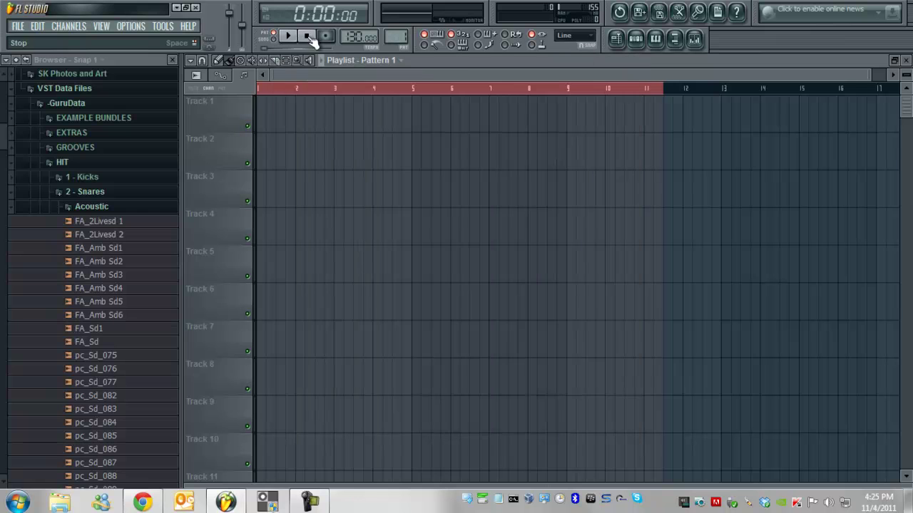